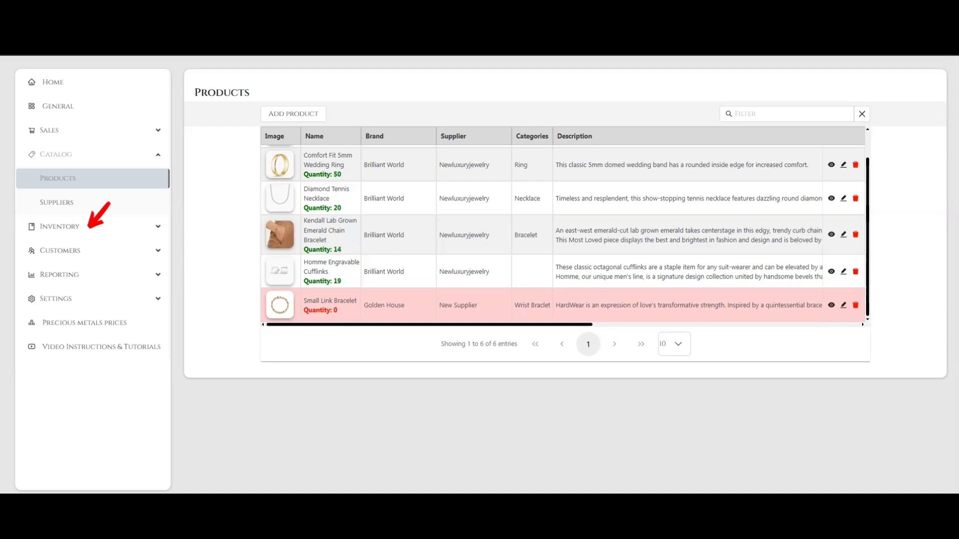
Step: Open Stock control under Inventory and start a new purchase order
{"action": "left_click", "coordinate": [60, 227]}
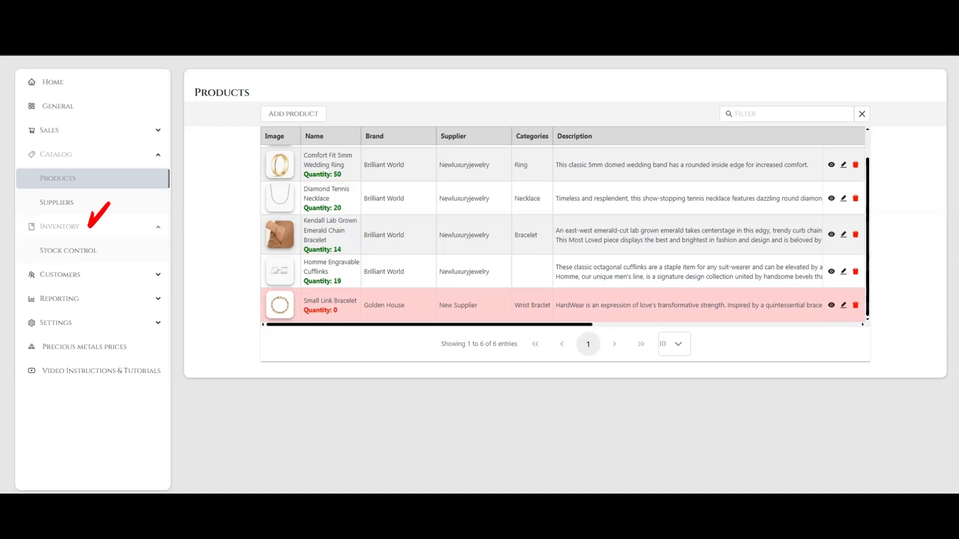
{"action": "left_click", "coordinate": [68, 250]}
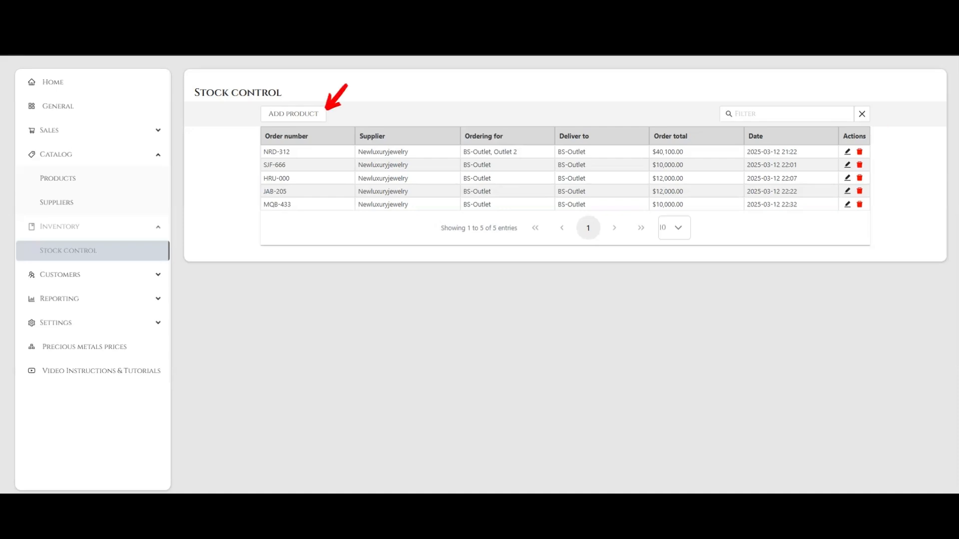
{"action": "left_click", "coordinate": [293, 114]}
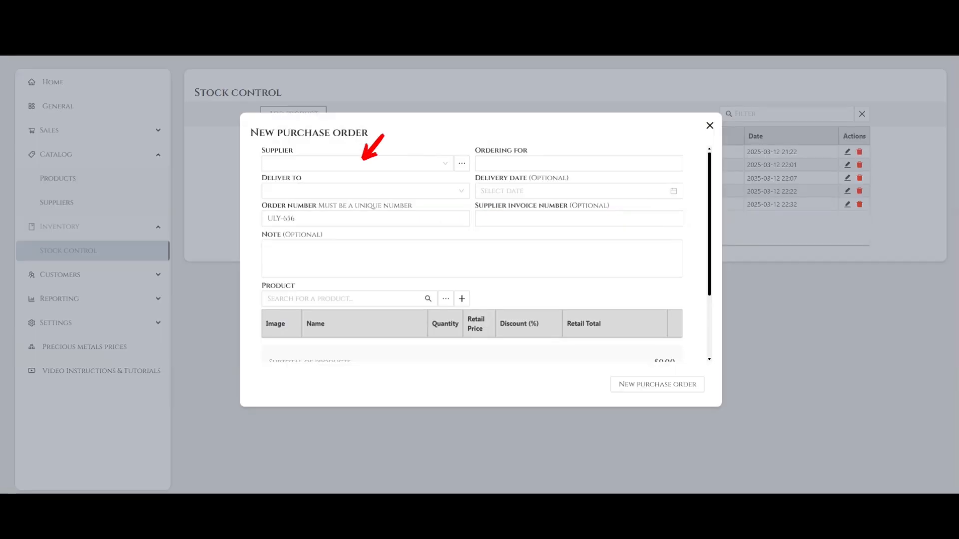
Step: Review the available suppliers and the fields of the Add Supplier form
{"action": "left_click", "coordinate": [362, 163]}
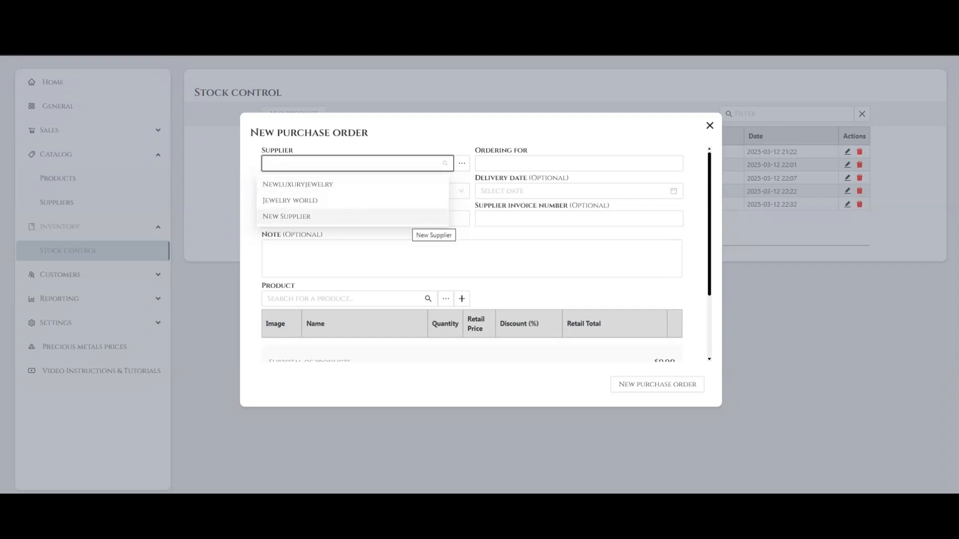
{"action": "left_click", "coordinate": [539, 295]}
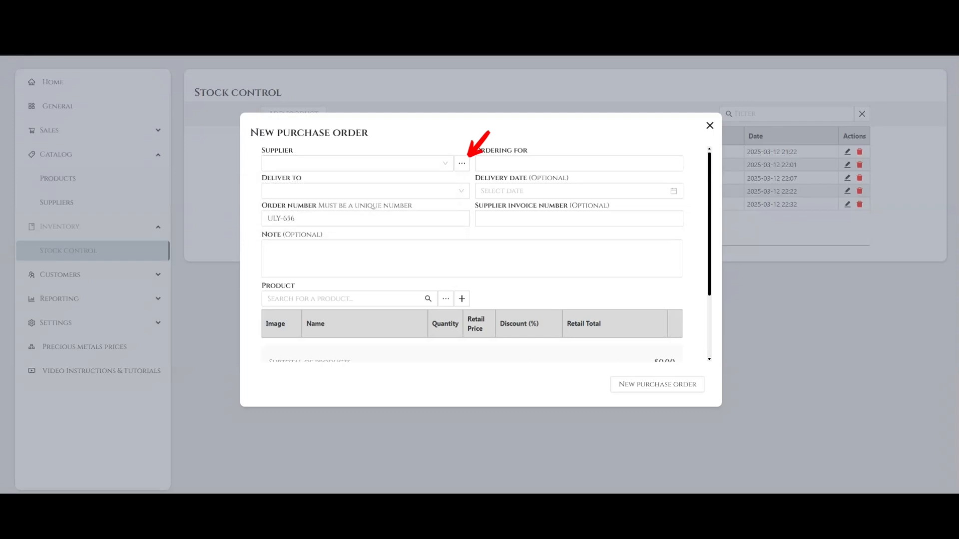
{"action": "left_click", "coordinate": [461, 163]}
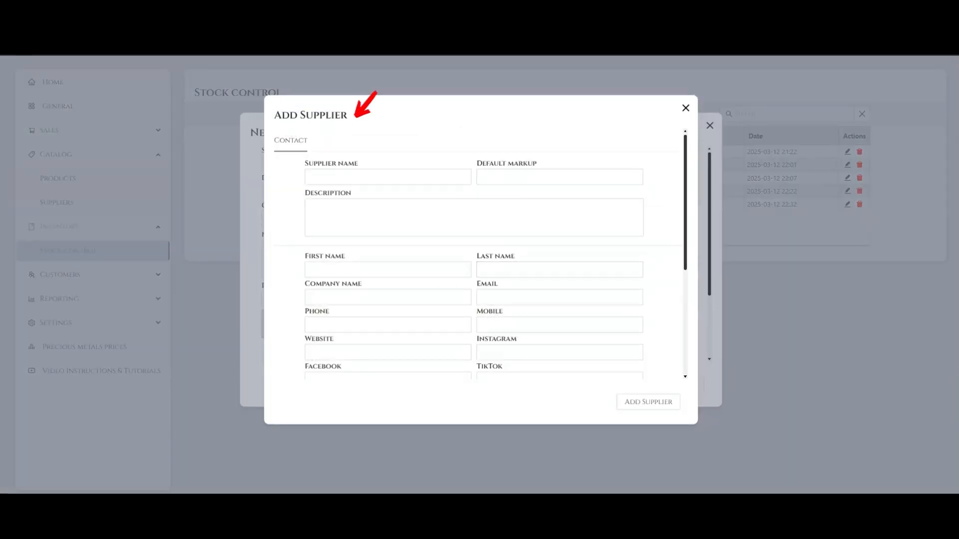
{"action": "scroll", "coordinate": [474, 254], "scroll_direction": "down", "scroll_amount": 4}
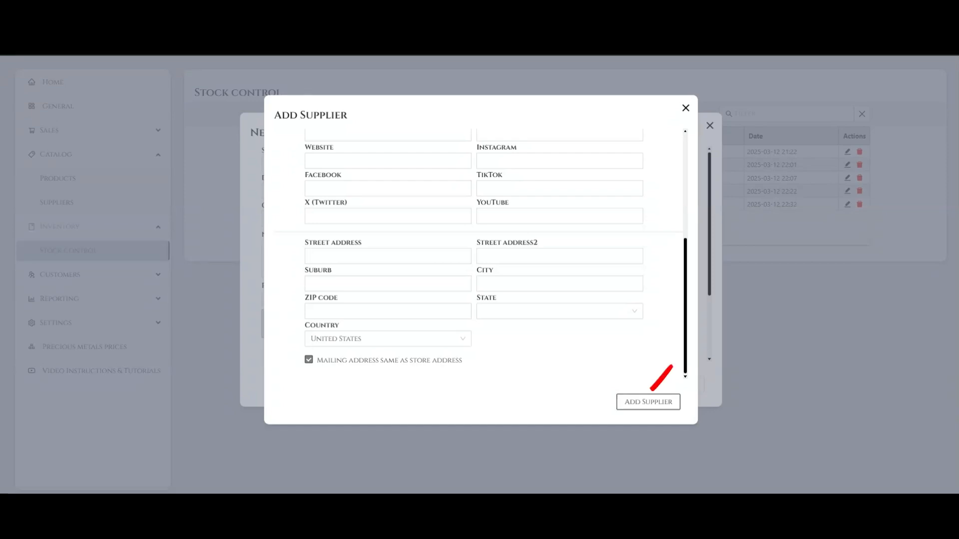
{"action": "left_click", "coordinate": [648, 402]}
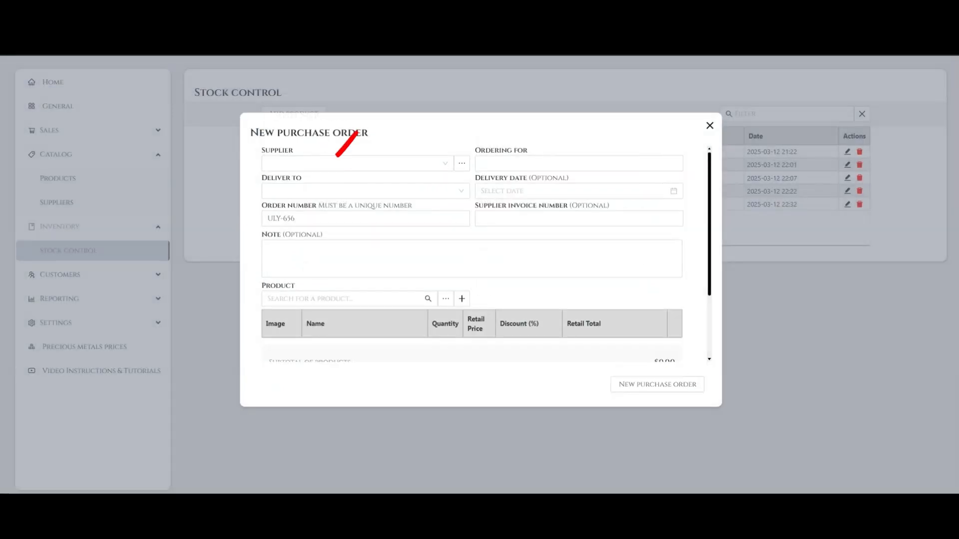
Step: Choose New Supplier as the order's supplier
{"action": "left_click", "coordinate": [352, 163]}
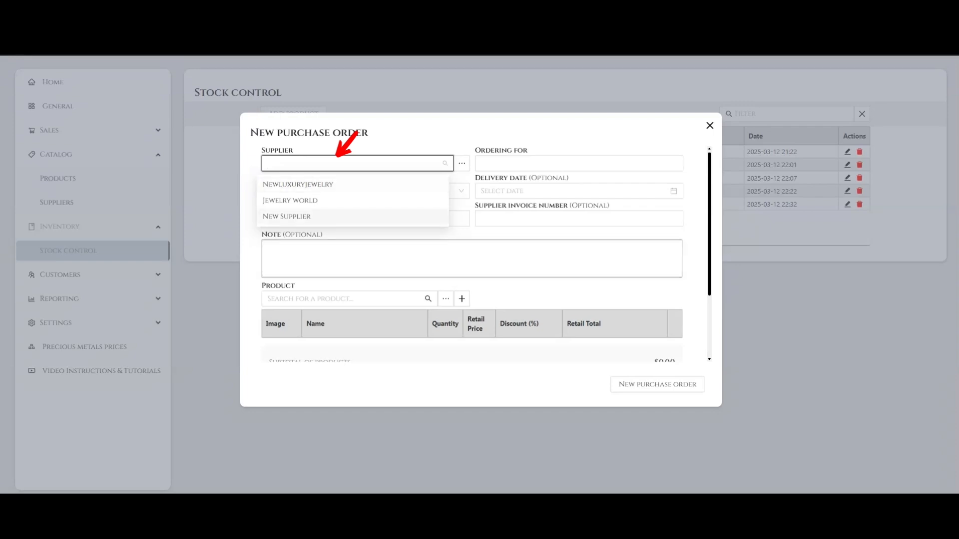
{"action": "left_click", "coordinate": [353, 216]}
Step: Set Ordering for to Best Jewelry Store and BS-Outlet, adding and then removing Outlet 2
{"action": "left_click", "coordinate": [533, 156]}
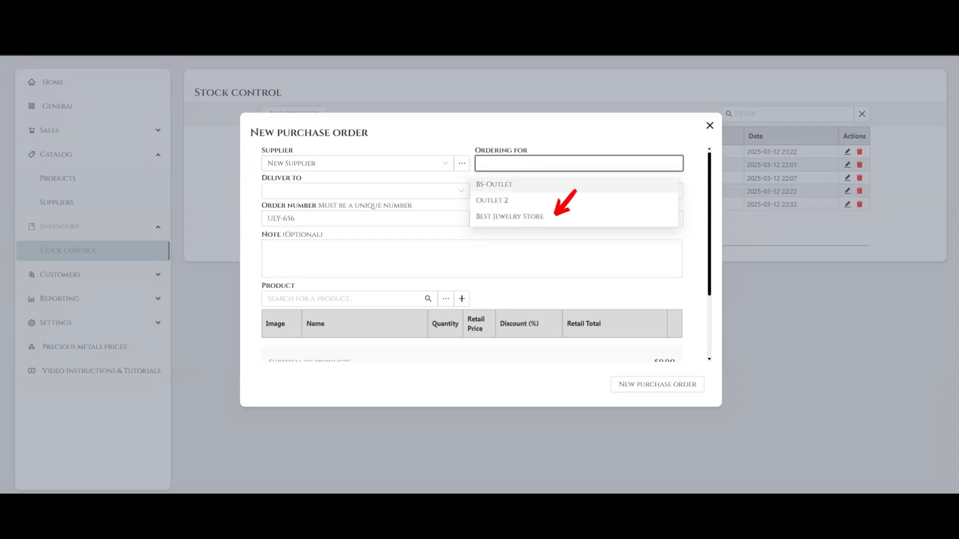
{"action": "left_click", "coordinate": [509, 217]}
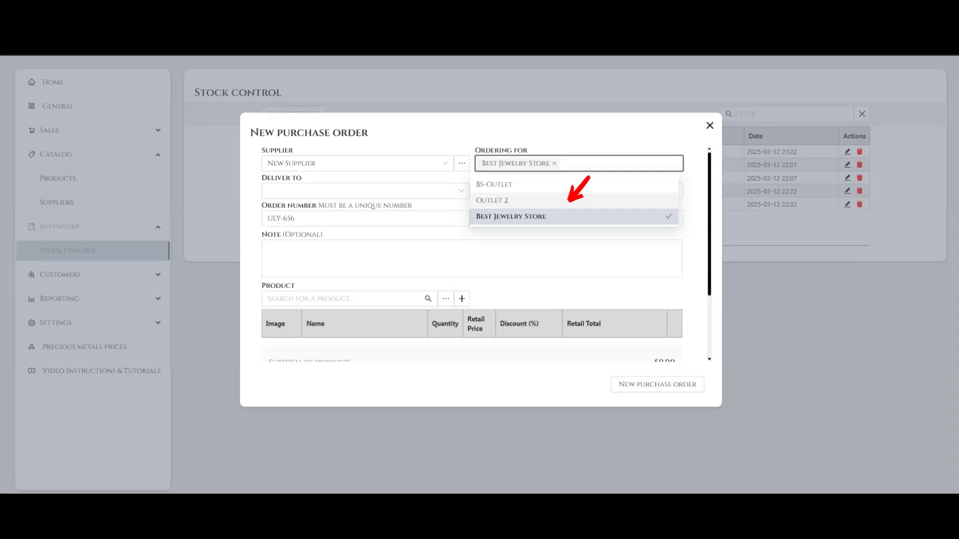
{"action": "left_click", "coordinate": [569, 201]}
{"action": "left_click", "coordinate": [572, 186]}
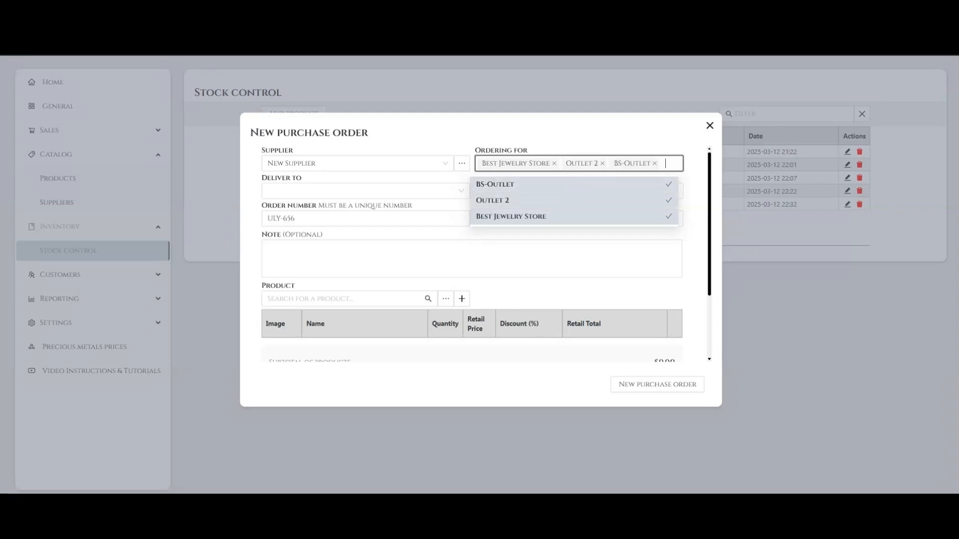
{"action": "left_click", "coordinate": [692, 210]}
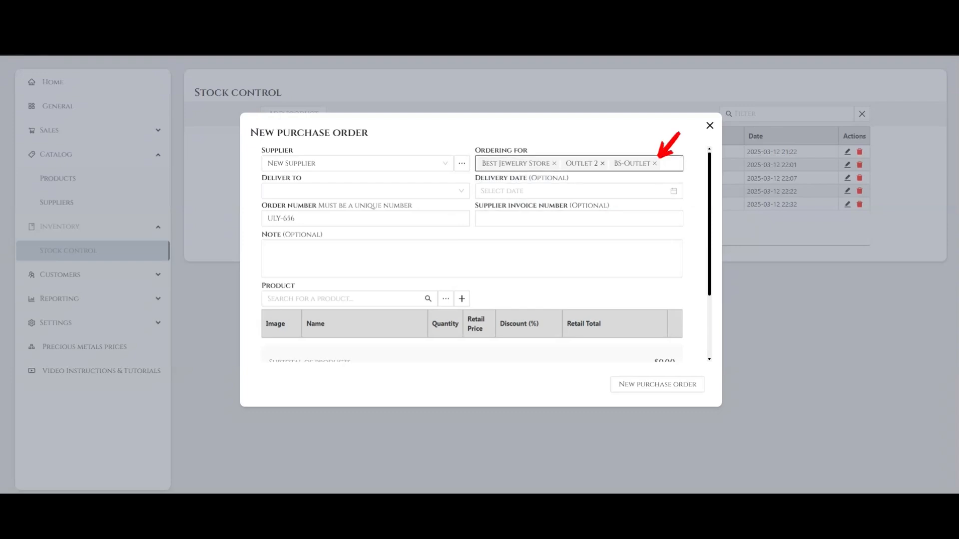
{"action": "left_click", "coordinate": [603, 164]}
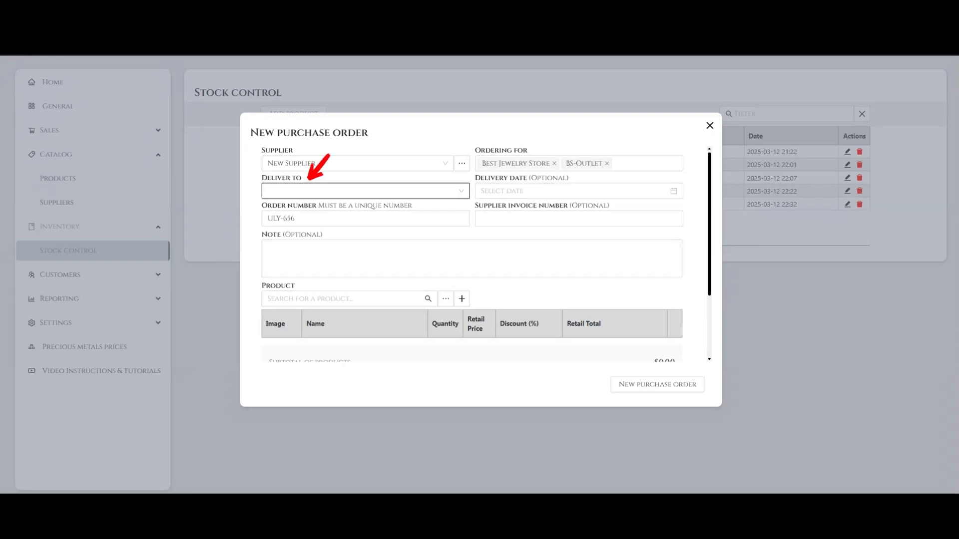
Step: Set Deliver to as Best Jewelry Store with delivery date 2025-03-20
{"action": "left_click", "coordinate": [365, 191]}
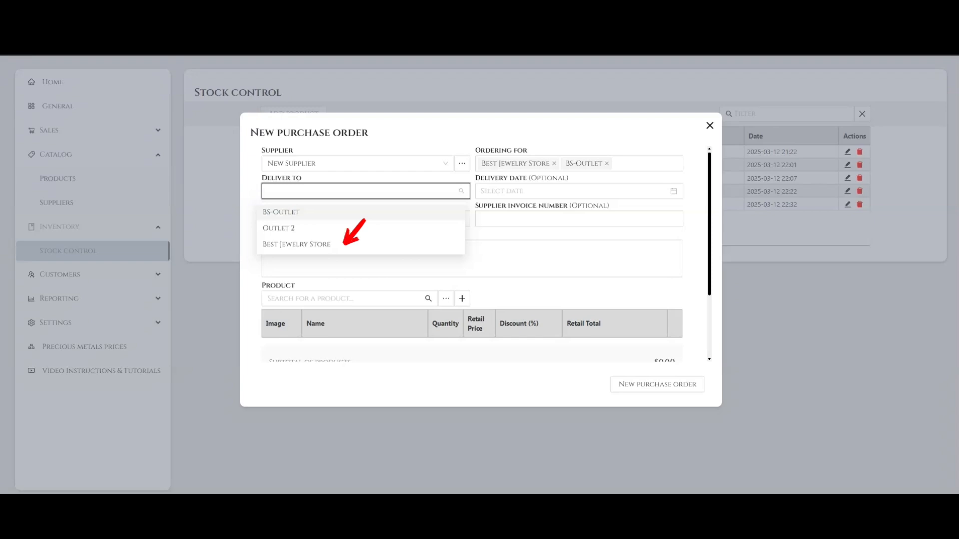
{"action": "left_click", "coordinate": [343, 244]}
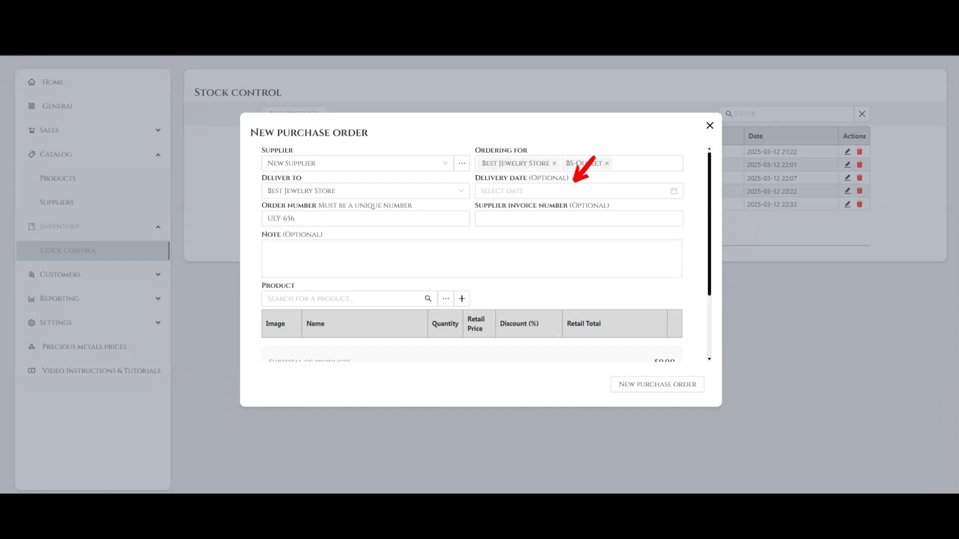
{"action": "left_click", "coordinate": [574, 191]}
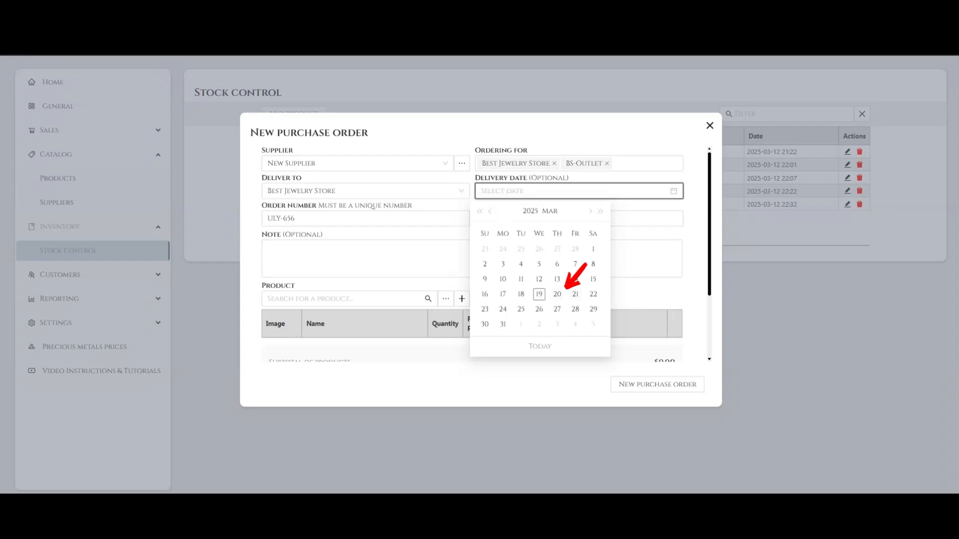
{"action": "left_click", "coordinate": [557, 294]}
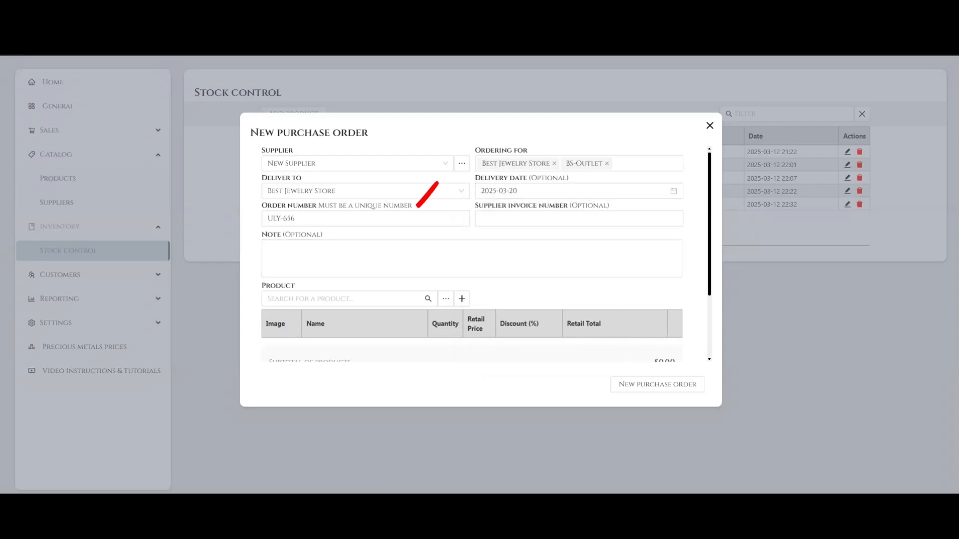
Step: Replace the order number with DEL-001
{"action": "left_click", "coordinate": [295, 219]}
{"action": "mouse_move", "coordinate": [282, 219]}
{"action": "left_mouse_down"}
{"action": "mouse_move", "coordinate": [266, 219]}
{"action": "mouse_move", "coordinate": [283, 219]}
{"action": "left_mouse_up"}
{"action": "type", "text": "DEL-001"}
{"action": "left_click", "coordinate": [695, 254]}
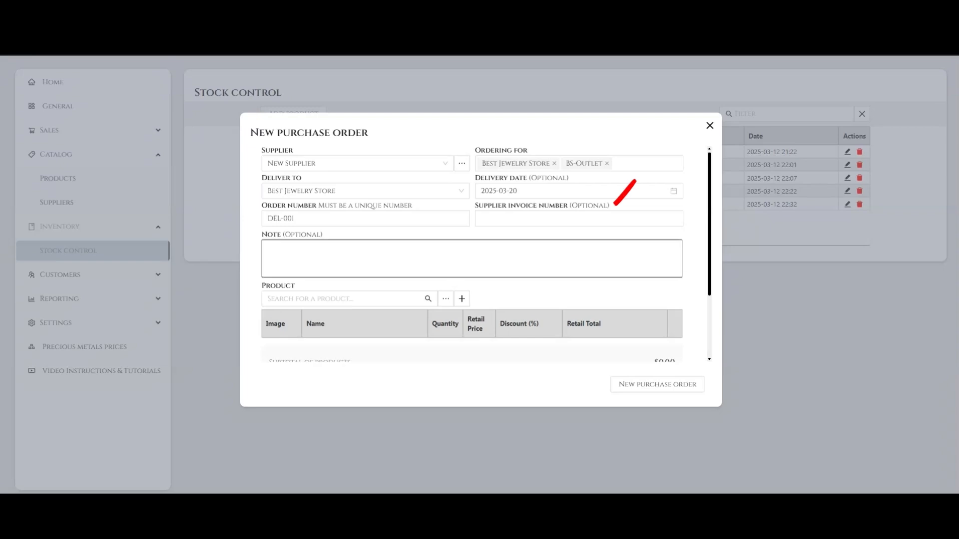
{"action": "left_click", "coordinate": [599, 219]}
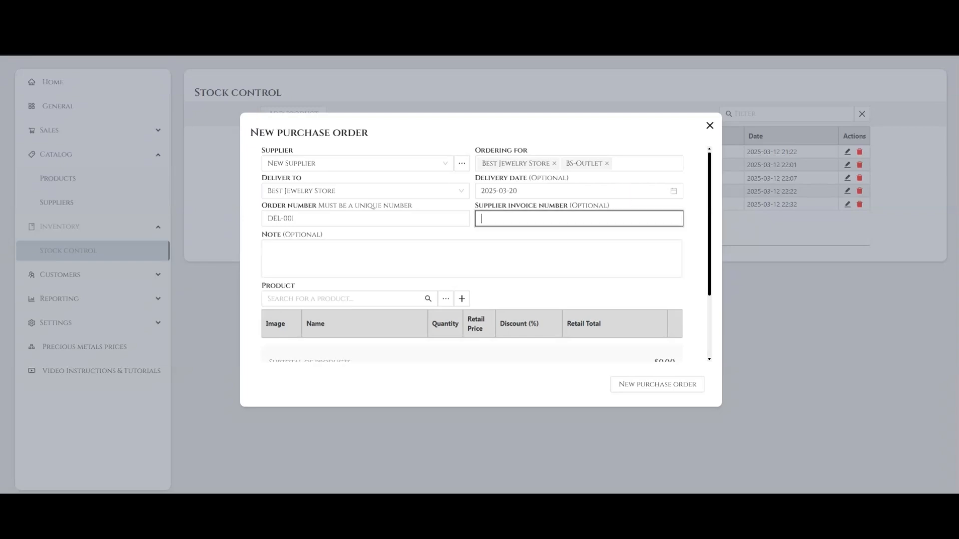
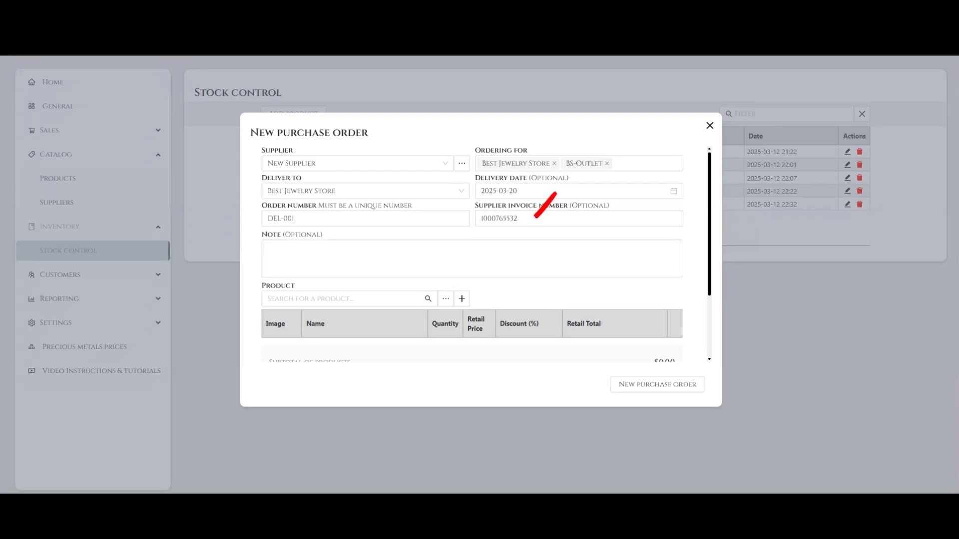
{"action": "left_click", "coordinate": [471, 259]}
{"action": "type", "text": "type your text"}
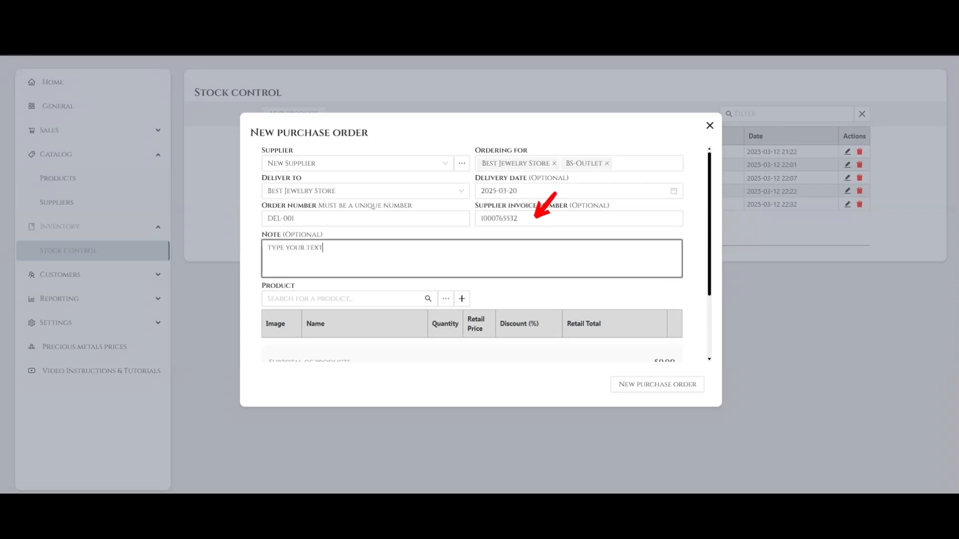
Step: Browse the product search list and the Add Product form's fields
{"action": "left_click", "coordinate": [345, 299]}
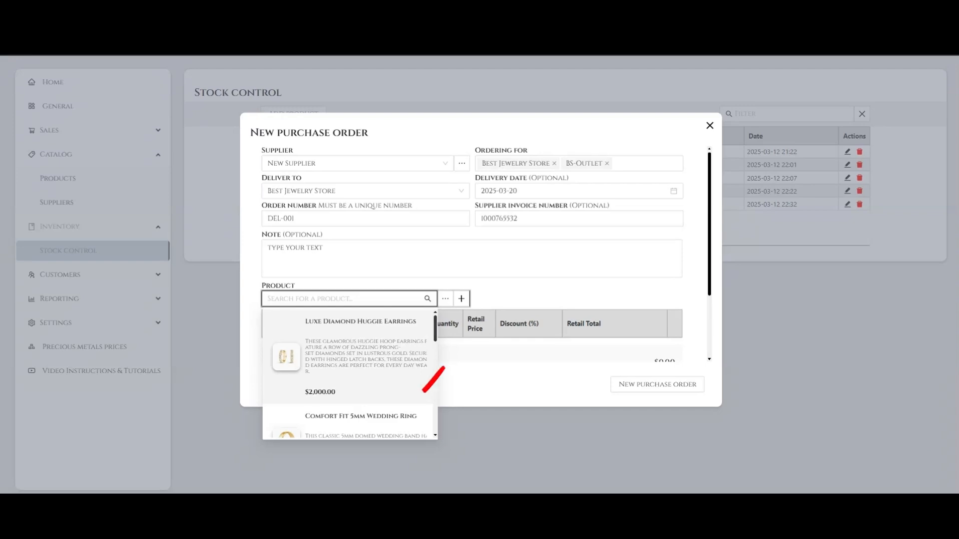
{"action": "scroll", "coordinate": [350, 374], "scroll_direction": "down", "scroll_amount": 5}
{"action": "scroll", "coordinate": [350, 375], "scroll_direction": "down", "scroll_amount": 3}
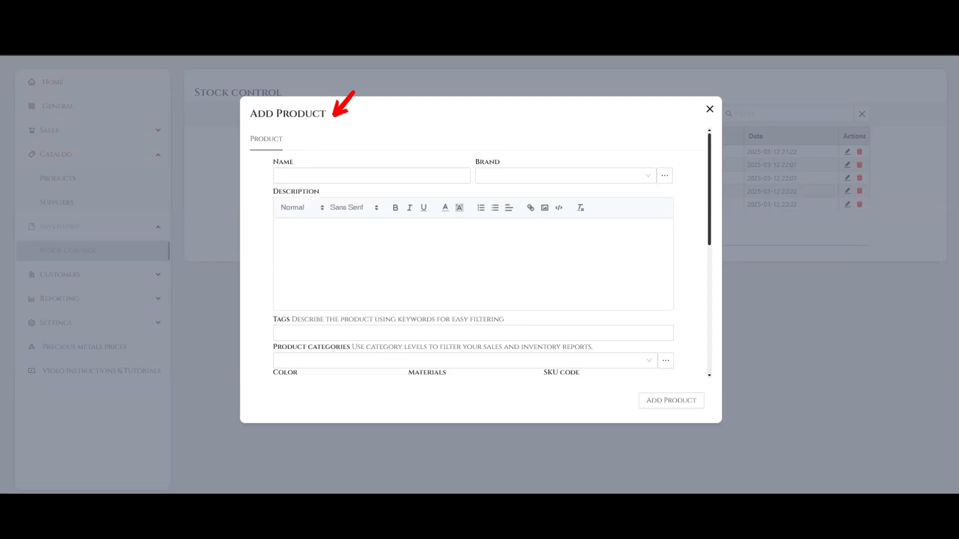
{"action": "scroll", "coordinate": [474, 253], "scroll_direction": "down", "scroll_amount": 6}
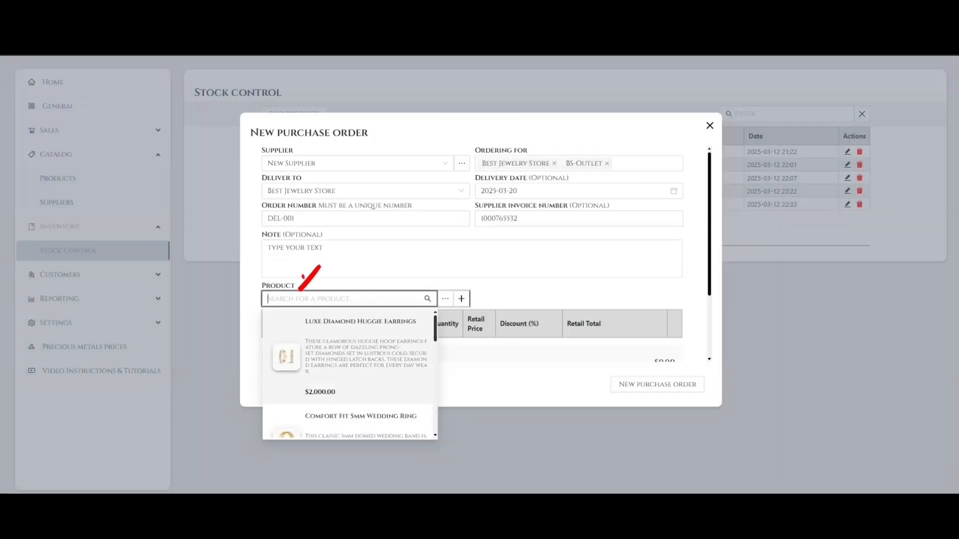
{"action": "scroll", "coordinate": [350, 375], "scroll_direction": "down", "scroll_amount": 5}
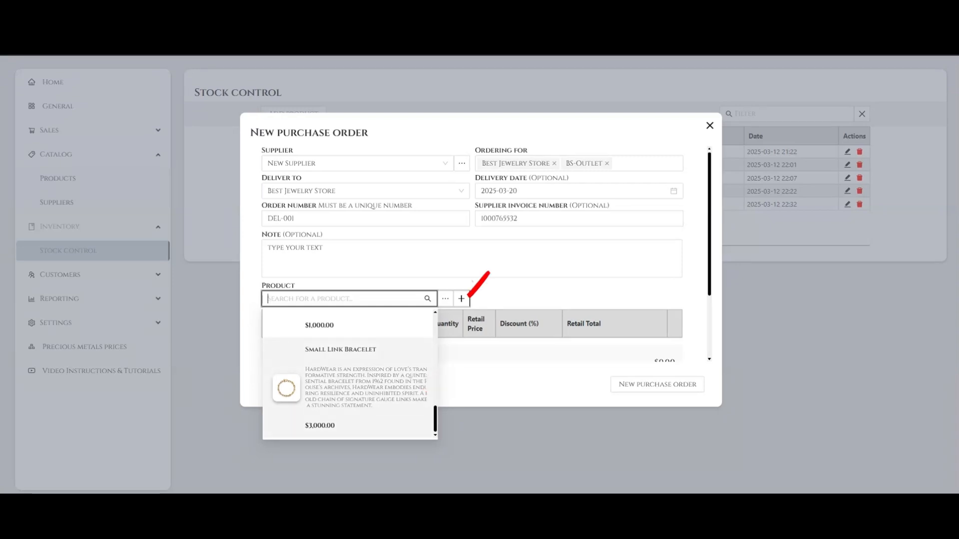
Step: Add Small Link Bracelet to the order's product lines
{"action": "left_click", "coordinate": [350, 388]}
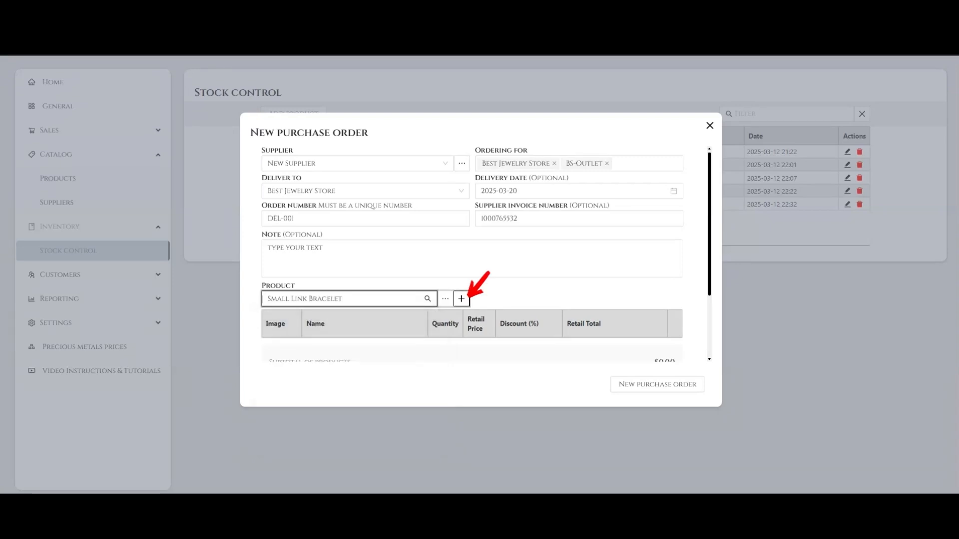
{"action": "left_click", "coordinate": [461, 298]}
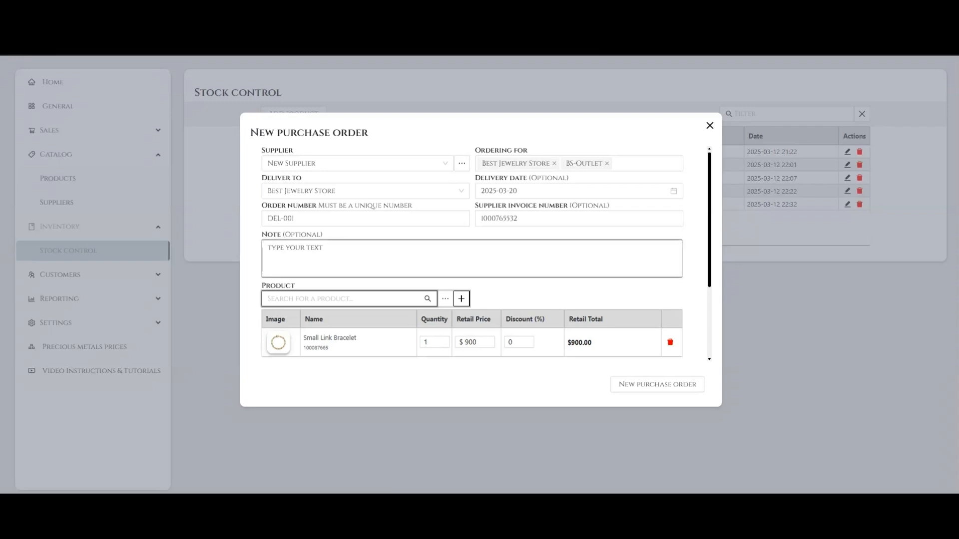
Step: Add Luxe Diamond Huggie Earrings to the order and delete that line again
{"action": "left_click", "coordinate": [345, 299]}
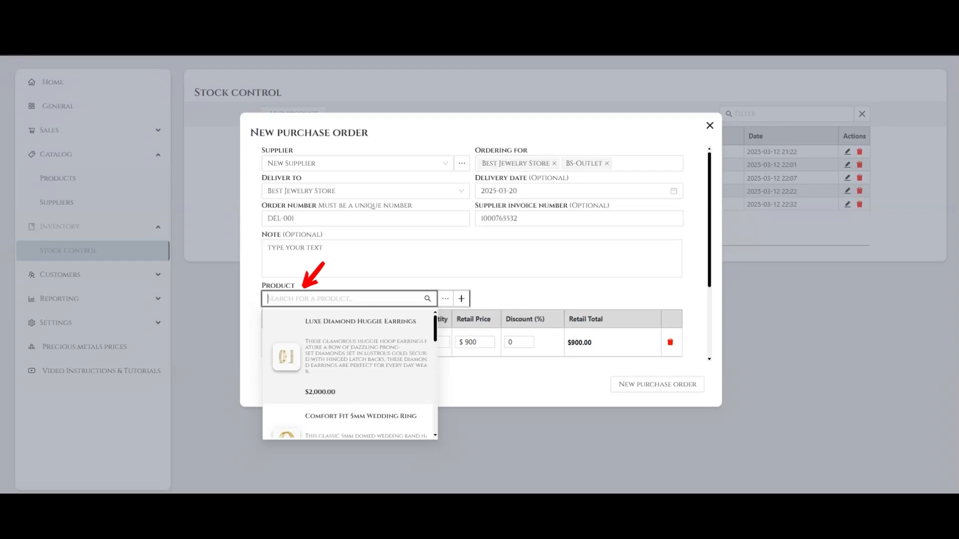
{"action": "left_click", "coordinate": [349, 357]}
{"action": "left_click", "coordinate": [461, 299]}
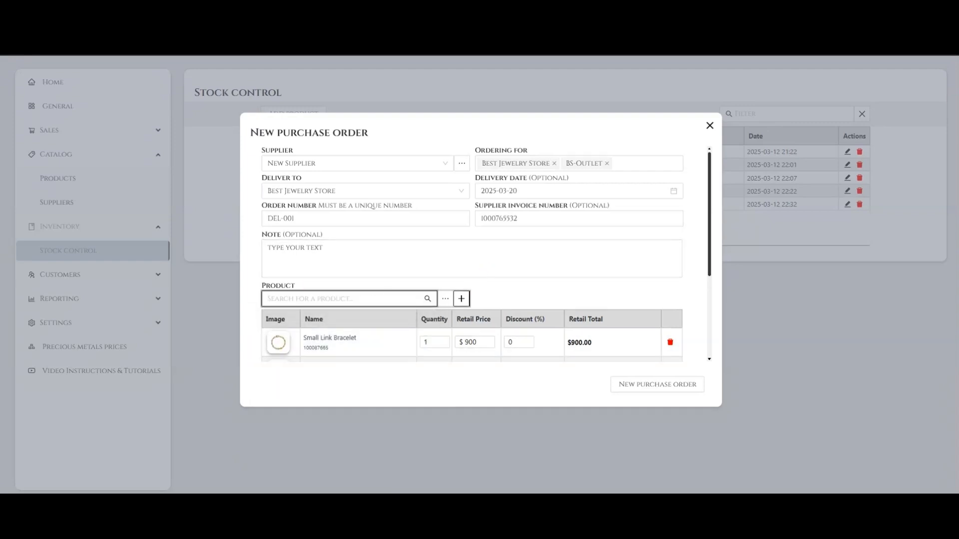
{"action": "scroll", "coordinate": [472, 254], "scroll_direction": "down", "scroll_amount": 3}
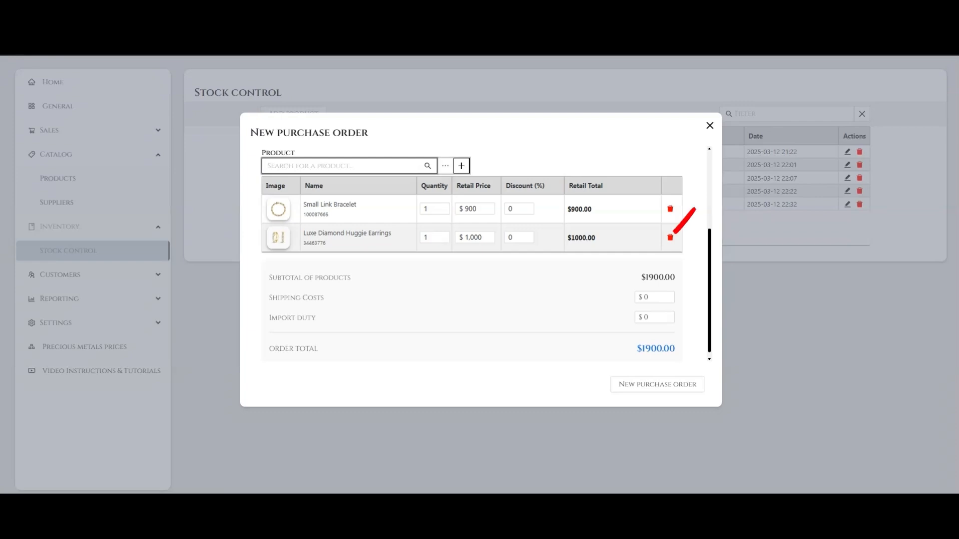
{"action": "left_click", "coordinate": [671, 237]}
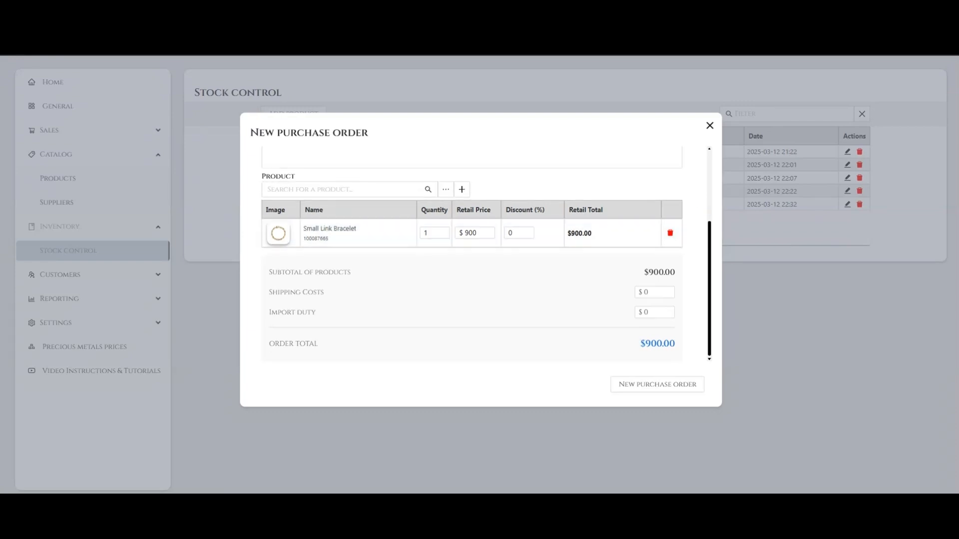
Step: Set the Small Link Bracelet line's quantity to 10 and its retail price to $800
{"action": "left_click_drag", "start_coordinate": [431, 233], "coordinate": [422, 233]}
{"action": "type", "text": "10"}
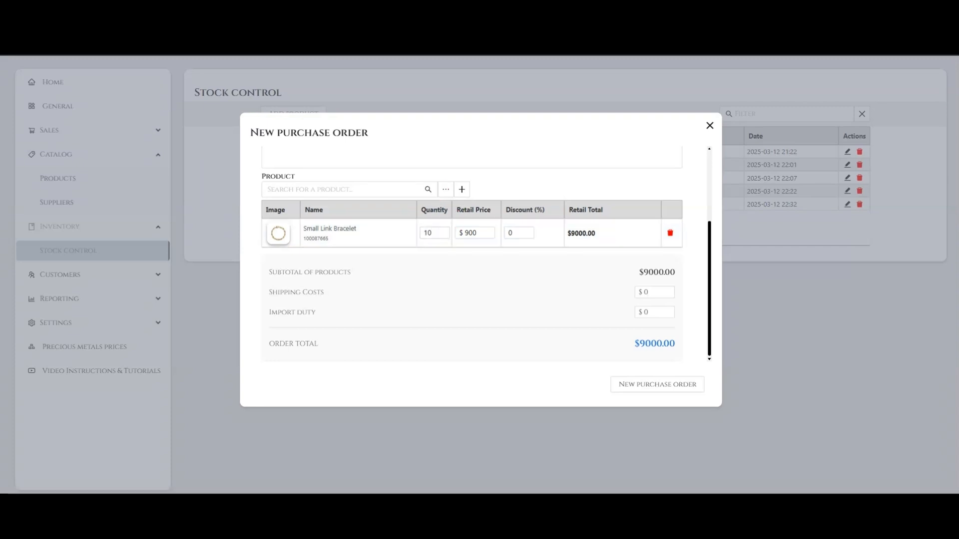
{"action": "left_click", "coordinate": [477, 233]}
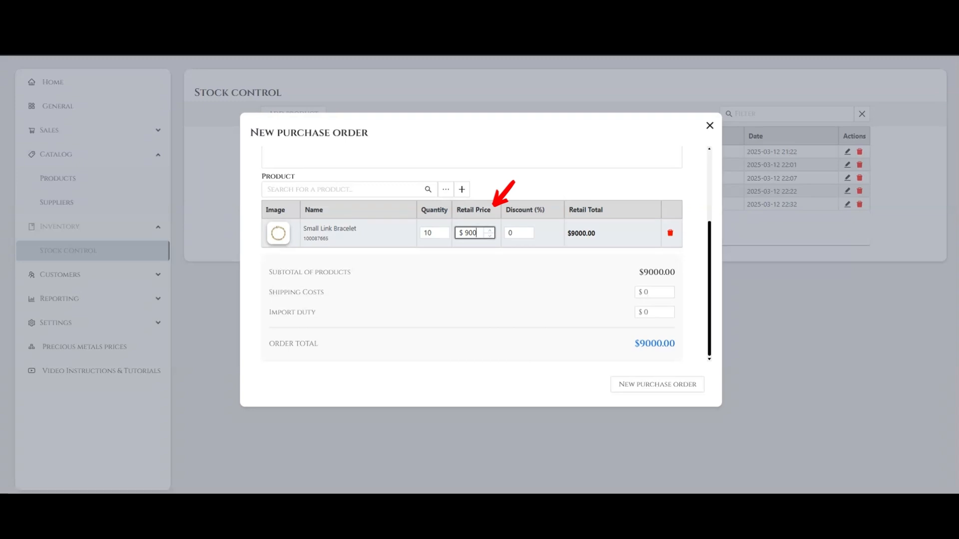
{"action": "left_click_drag", "start_coordinate": [477, 233], "coordinate": [463, 233]}
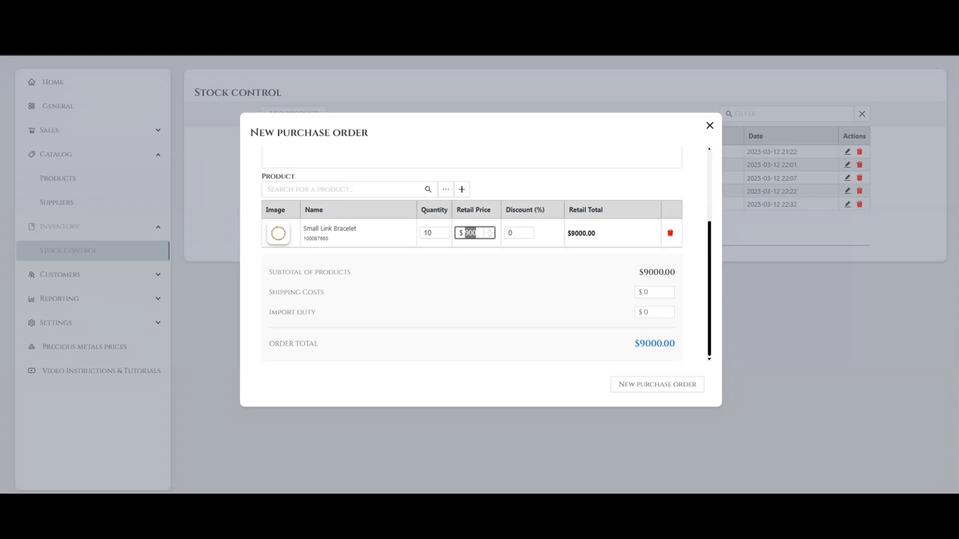
{"action": "type", "text": "800"}
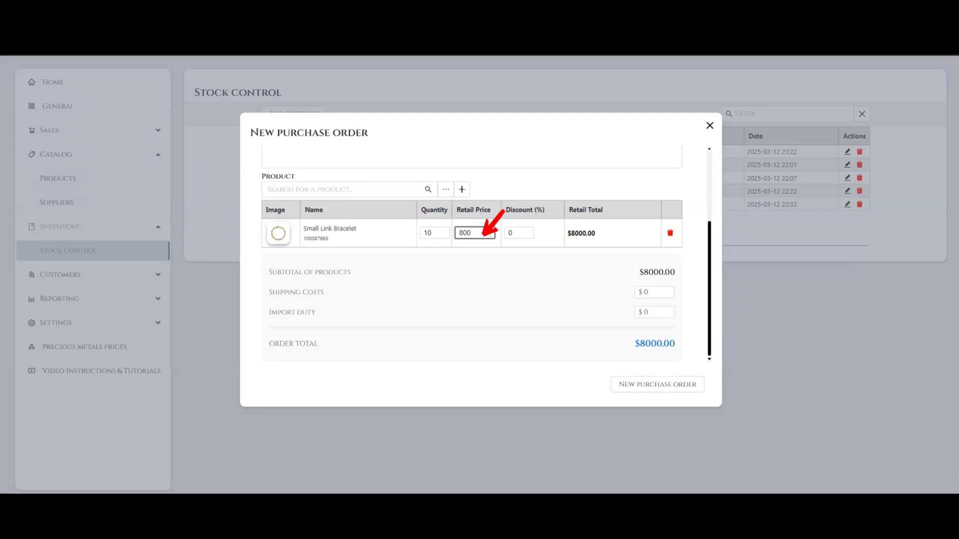
{"action": "key", "text": "Return"}
Step: Apply a 10% discount to the Small Link Bracelet line
{"action": "left_click_drag", "start_coordinate": [516, 234], "coordinate": [506, 233]}
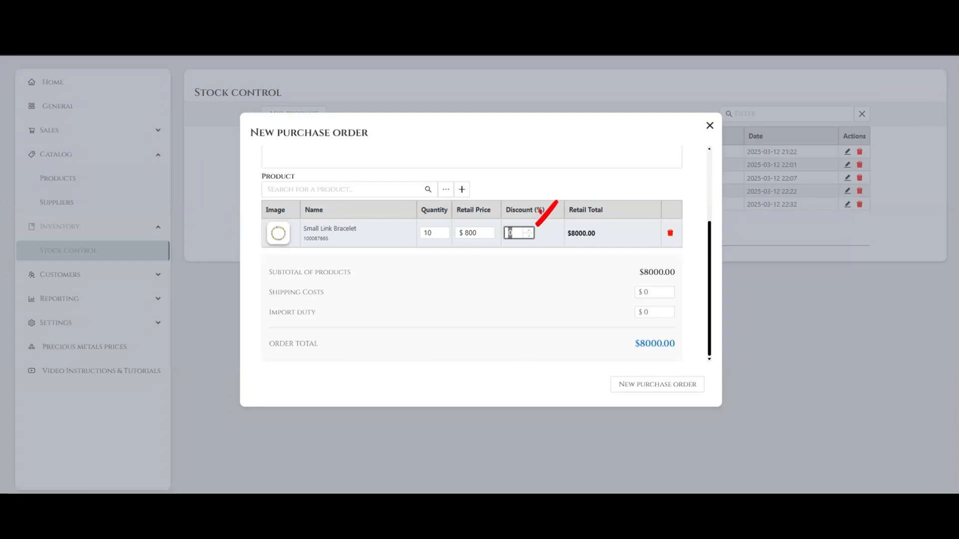
{"action": "type", "text": "10"}
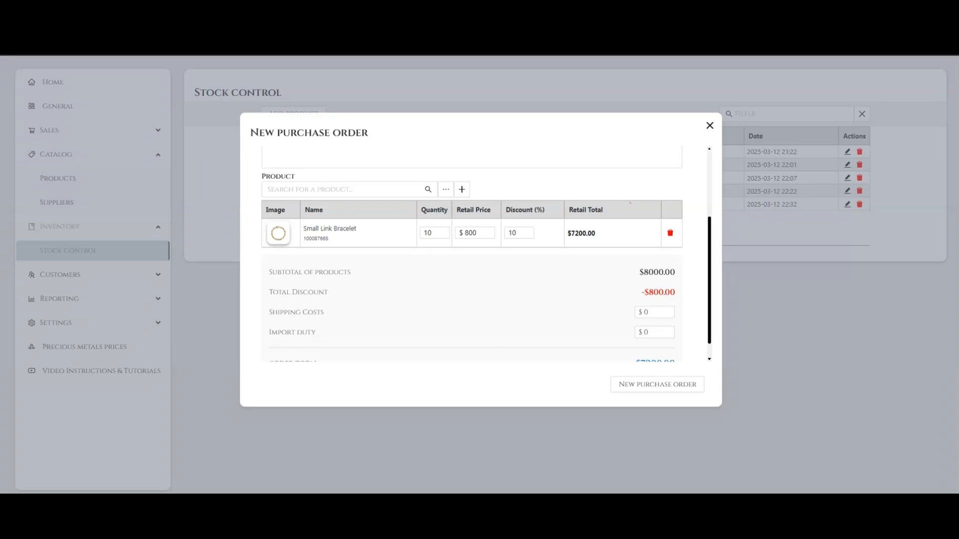
Step: Review the line's retail total and the order's subtotal and total discount
{"action": "left_click_drag", "start_coordinate": [567, 234], "coordinate": [596, 234]}
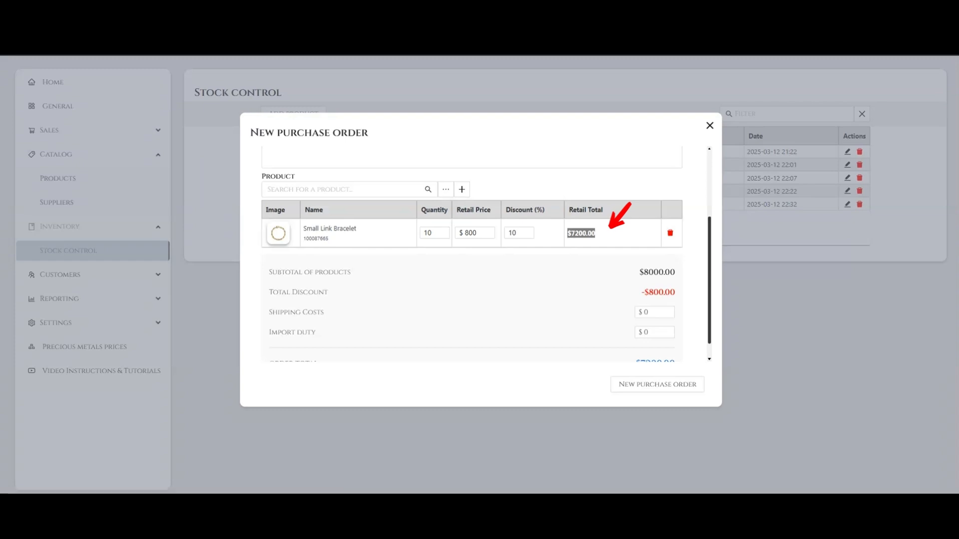
{"action": "scroll", "coordinate": [472, 254], "scroll_direction": "down", "scroll_amount": 1}
{"action": "left_click", "coordinate": [270, 253]}
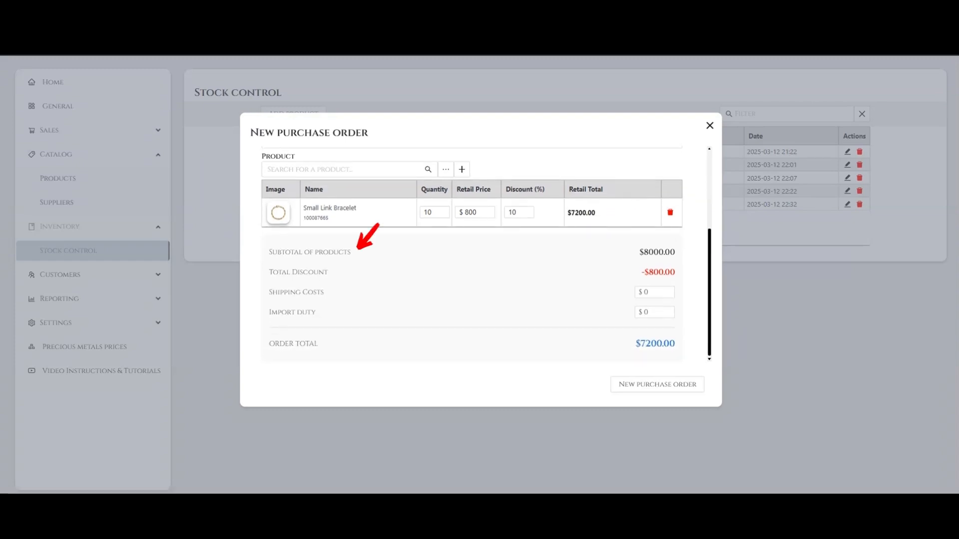
{"action": "left_click_drag", "start_coordinate": [270, 252], "coordinate": [675, 252]}
{"action": "left_click", "coordinate": [270, 272]}
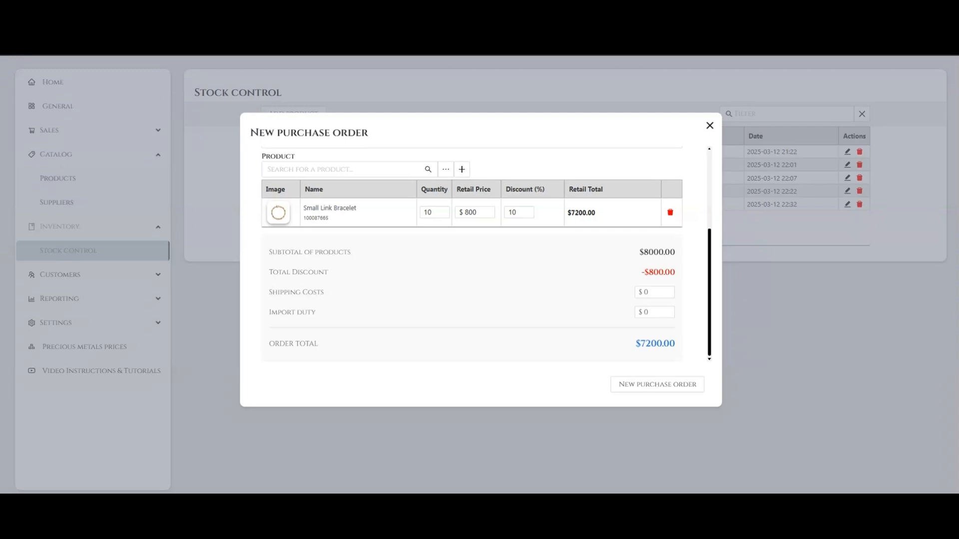
{"action": "left_click_drag", "start_coordinate": [269, 272], "coordinate": [675, 272]}
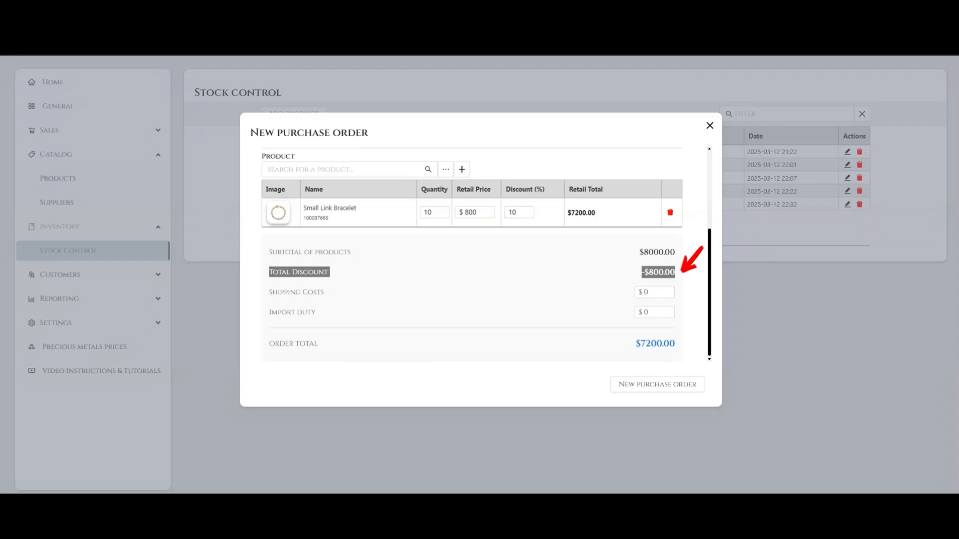
Step: Set the order's shipping costs to $500 and leave import duty at $0
{"action": "left_click_drag", "start_coordinate": [324, 292], "coordinate": [269, 292]}
{"action": "left_click_drag", "start_coordinate": [650, 293], "coordinate": [638, 292]}
{"action": "type", "text": "500"}
{"action": "left_click", "coordinate": [599, 320]}
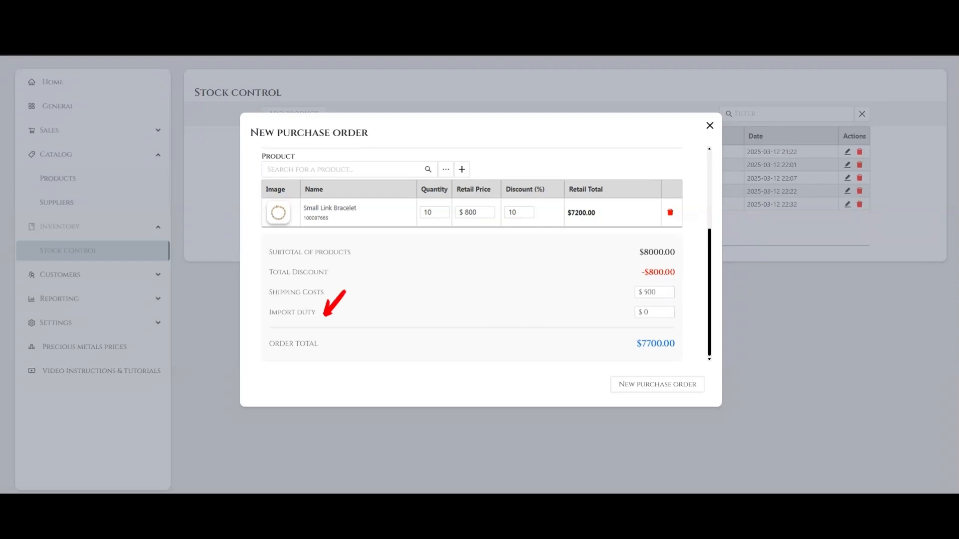
{"action": "left_click", "coordinate": [651, 312]}
{"action": "left_click_drag", "start_coordinate": [268, 312], "coordinate": [316, 312]}
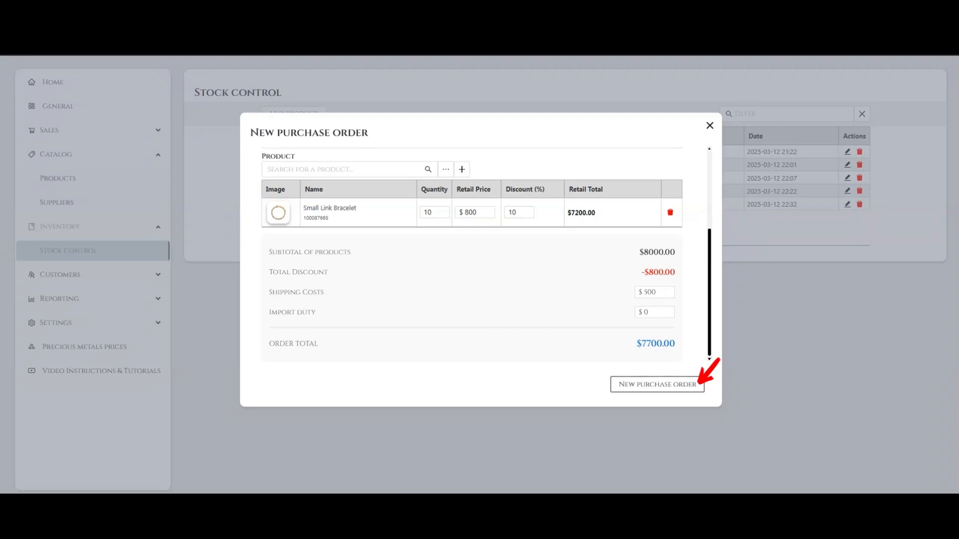
Step: Create the new purchase order and locate it in the stock control list
{"action": "left_click", "coordinate": [658, 384]}
{"action": "left_click_drag", "start_coordinate": [264, 218], "coordinate": [797, 218]}
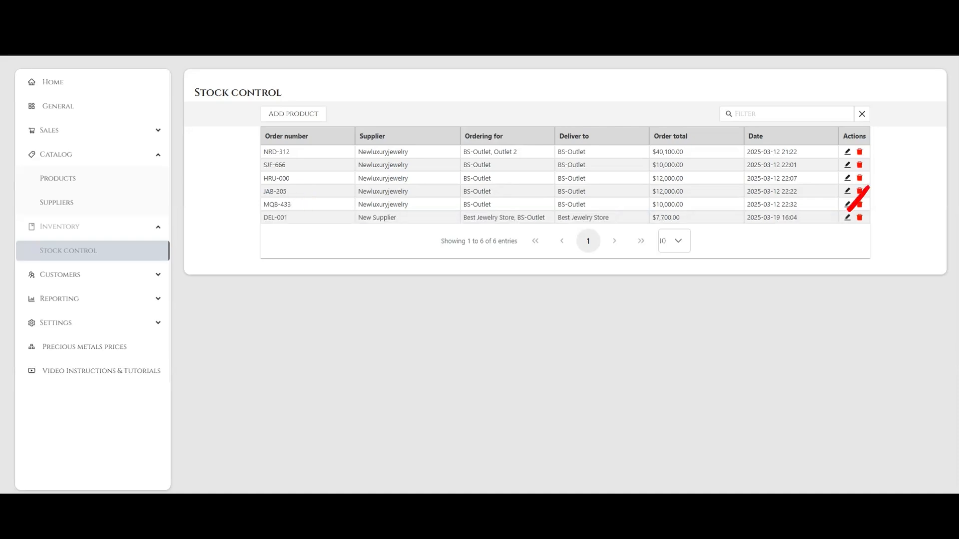
Step: Edit order DEL-001, change its shipping costs to $400, and save the order
{"action": "left_click", "coordinate": [848, 218]}
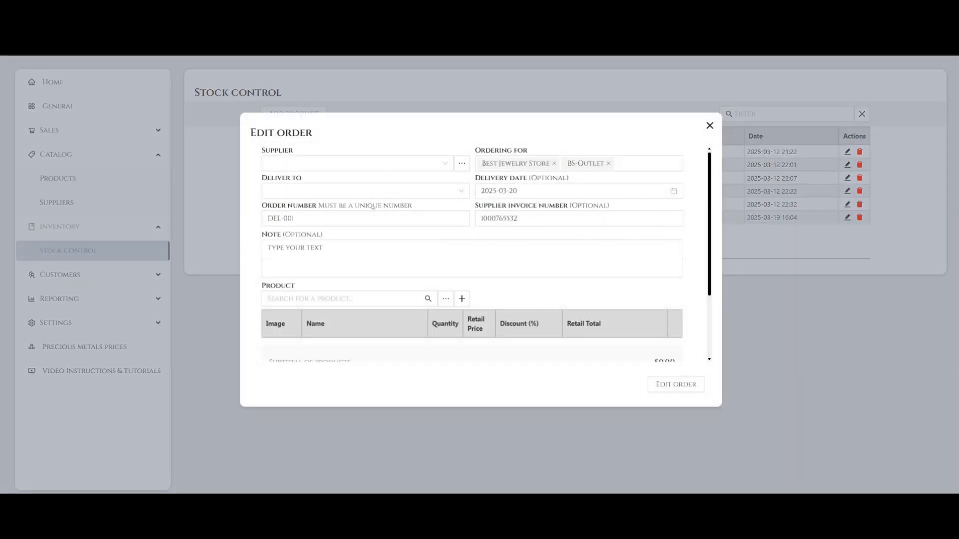
{"action": "scroll", "coordinate": [472, 255], "scroll_direction": "down", "scroll_amount": 3}
{"action": "double_click", "coordinate": [651, 292]}
{"action": "type", "text": "400"}
{"action": "left_click", "coordinate": [676, 384]}
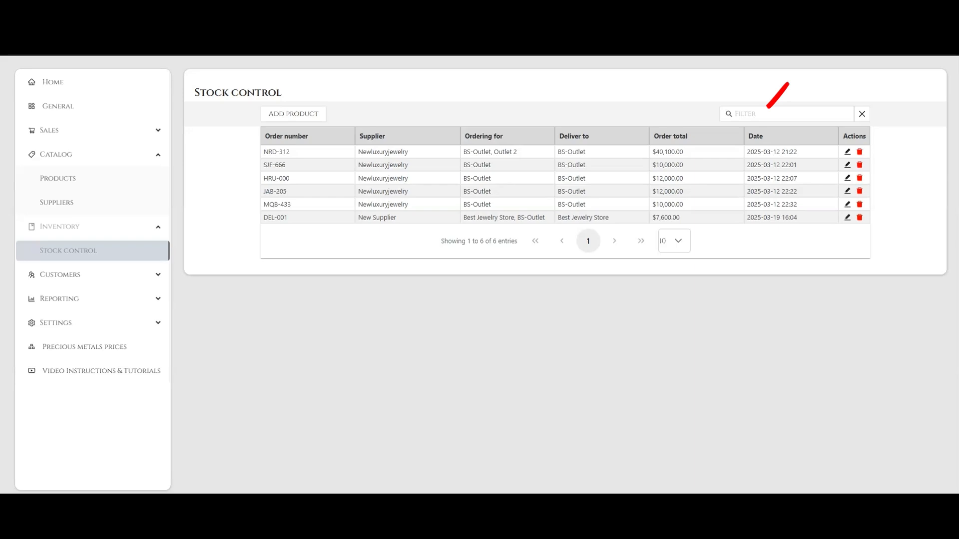
Step: Filter the stock control orders by "new sup"
{"action": "left_click", "coordinate": [786, 114]}
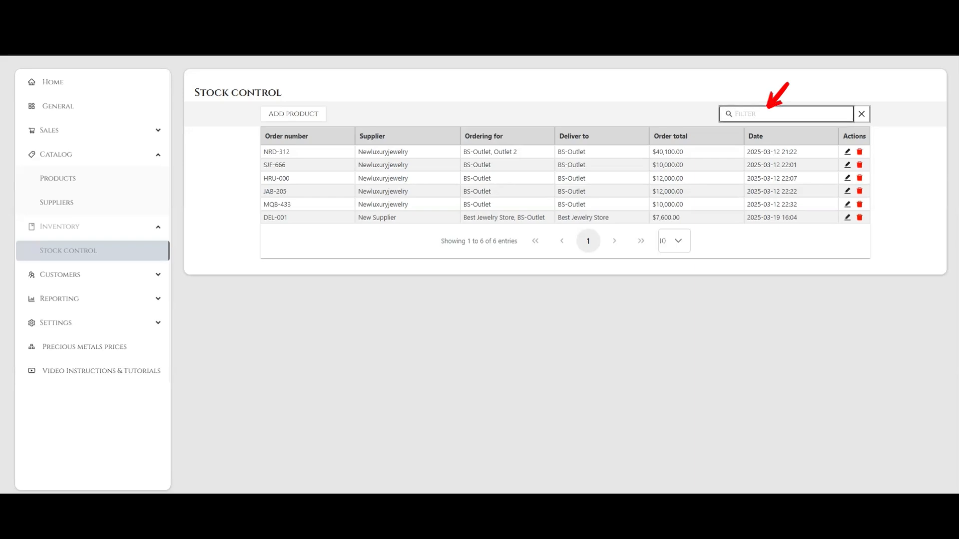
{"action": "type", "text": "new sup"}
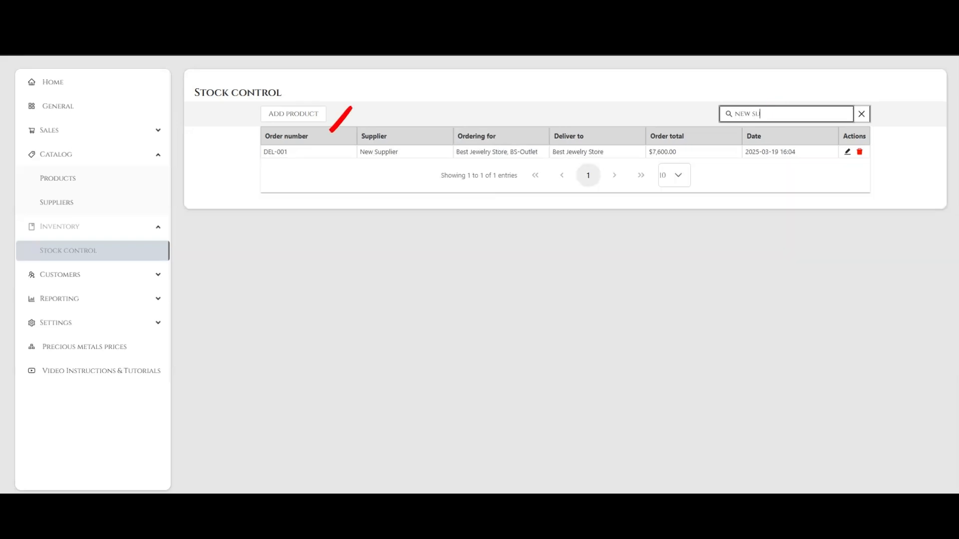